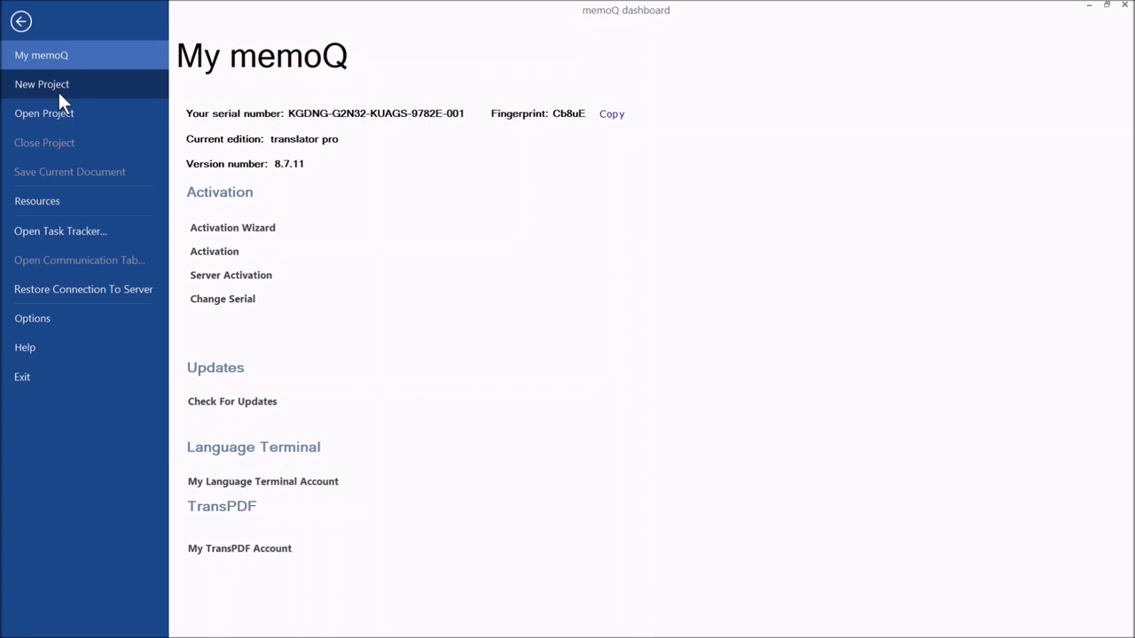
# Create a project without a template named "AV test", from English to German, with the Project field set to "memoQ"
pyautogui.click(53, 86)
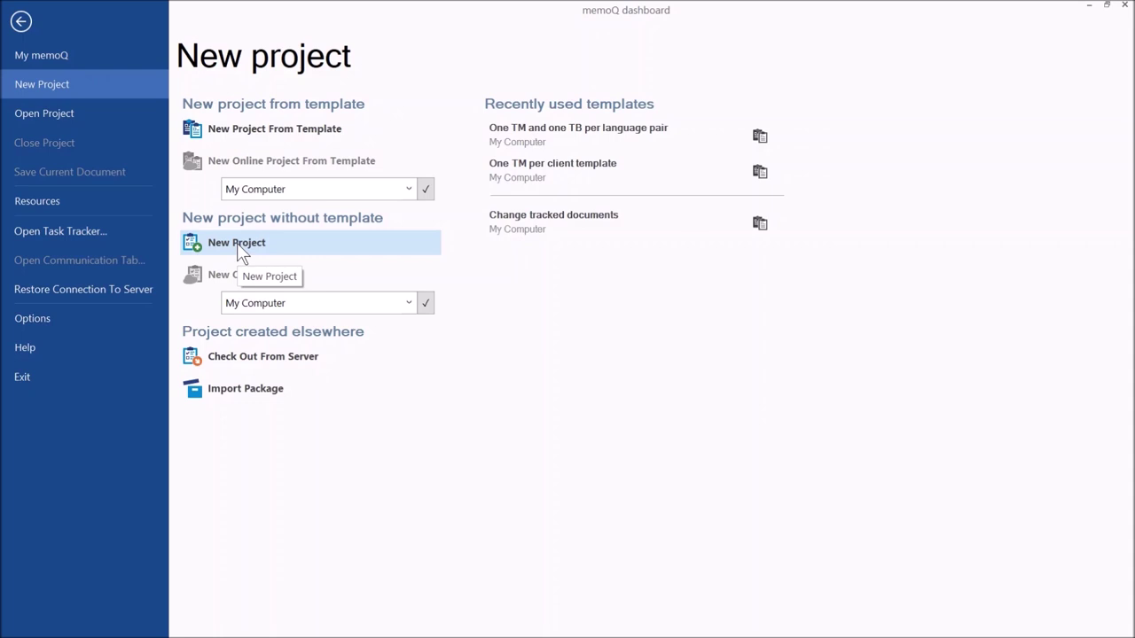
pyautogui.click(237, 247)
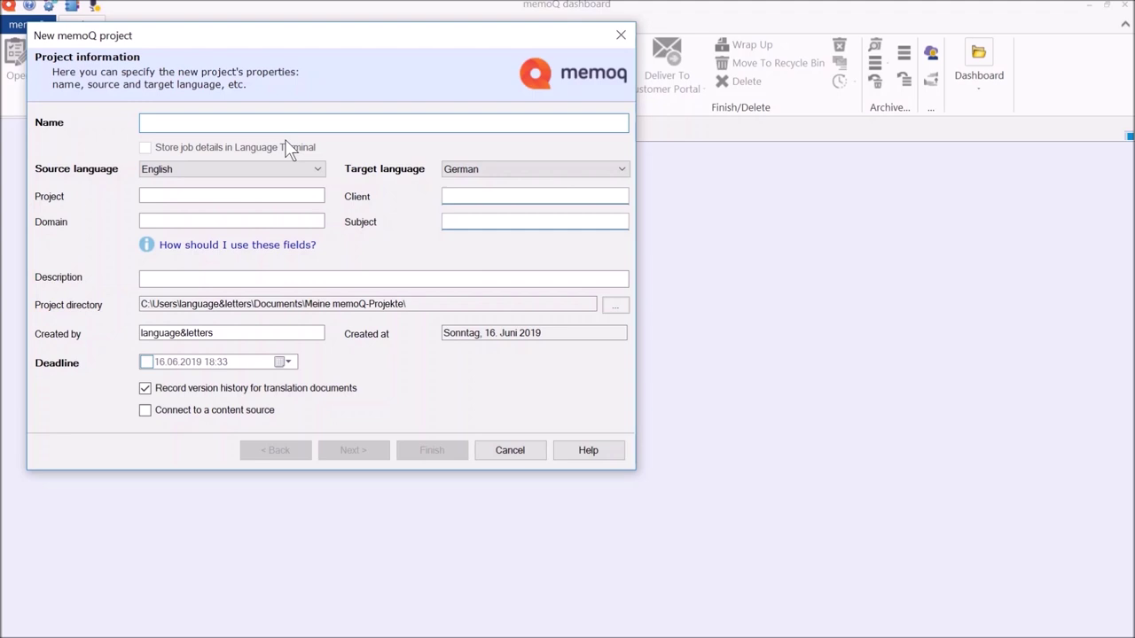
pyautogui.write('AV test')
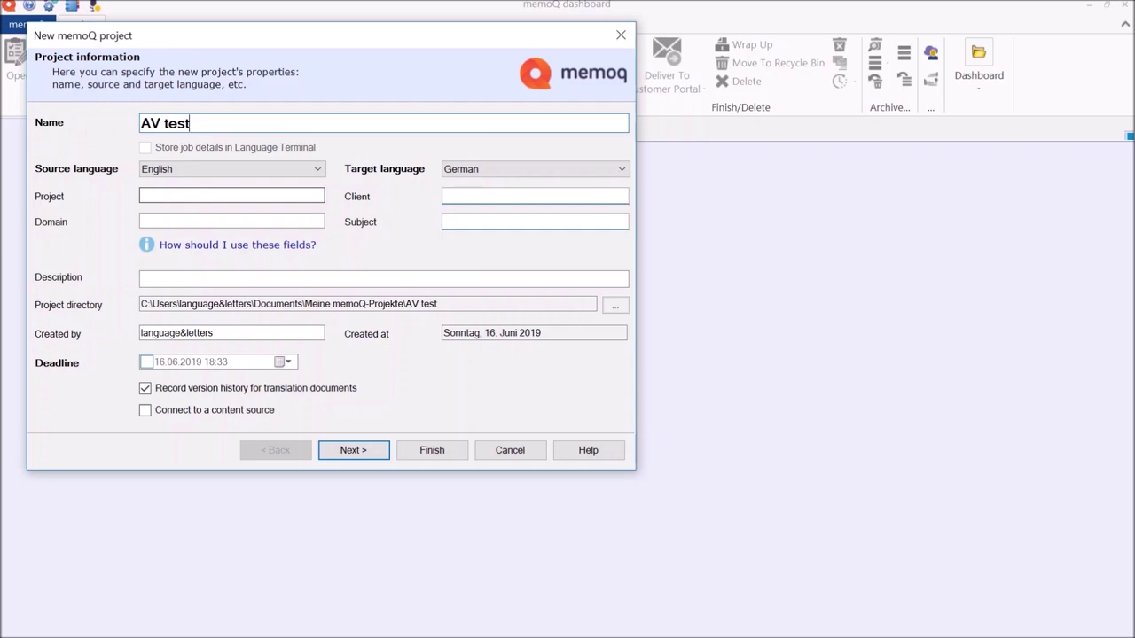
pyautogui.click(231, 195)
pyautogui.write('memoQ')
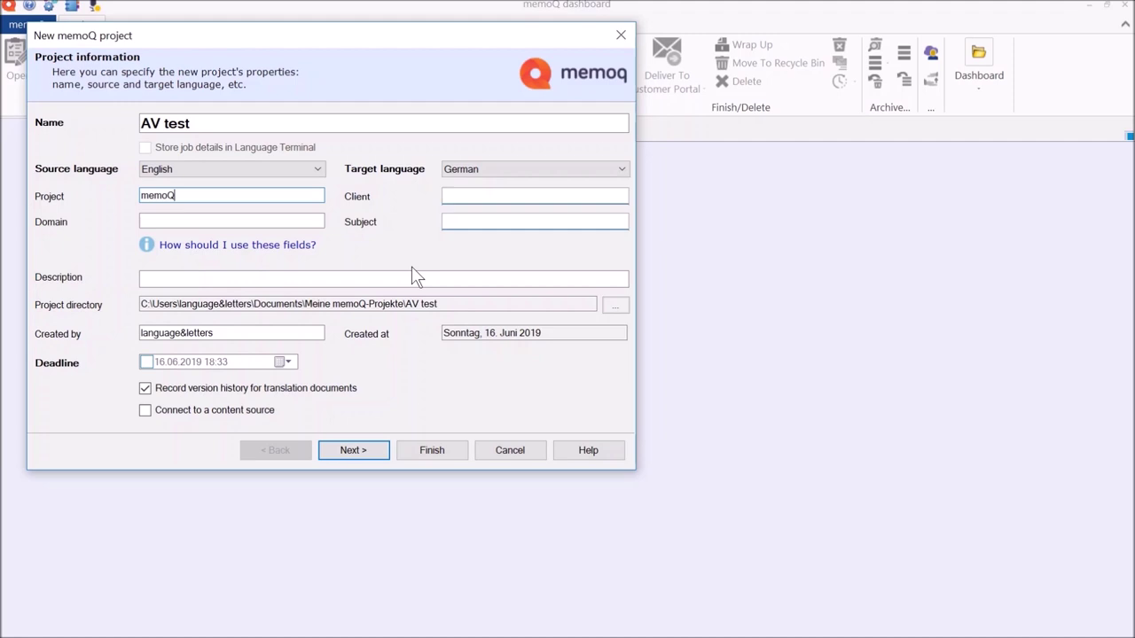
pyautogui.moveTo(279, 245)
pyautogui.click(353, 450)
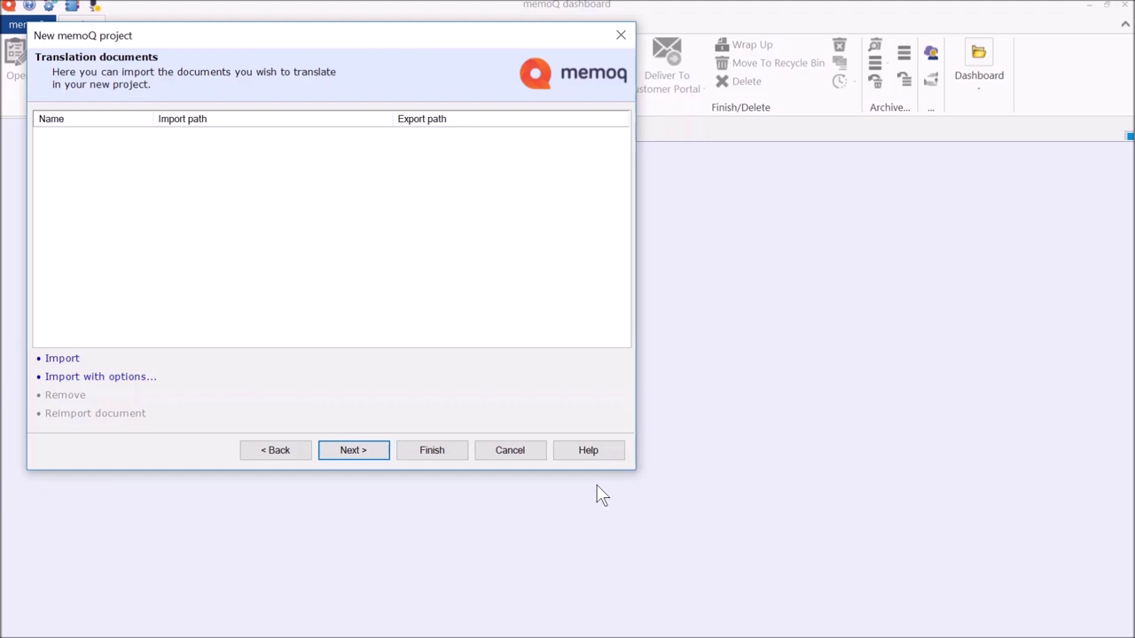
# Import the TrainingVideoMemoQ subtitle file from the "today's the day" folder, using the default SRT filter configuration
pyautogui.click(62, 358)
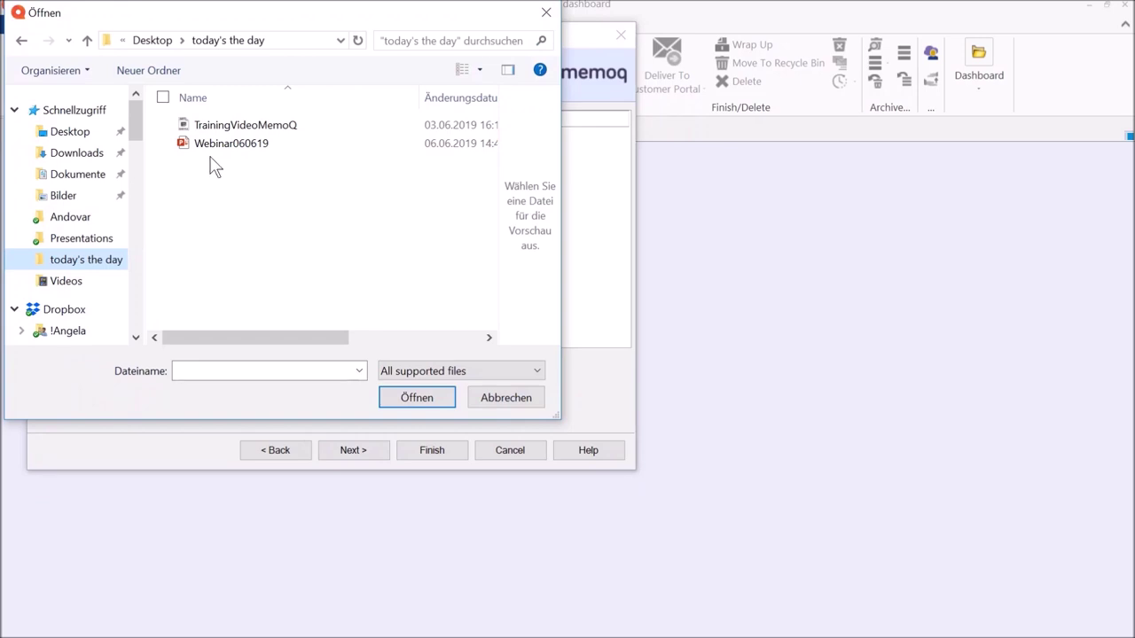
pyautogui.click(244, 125)
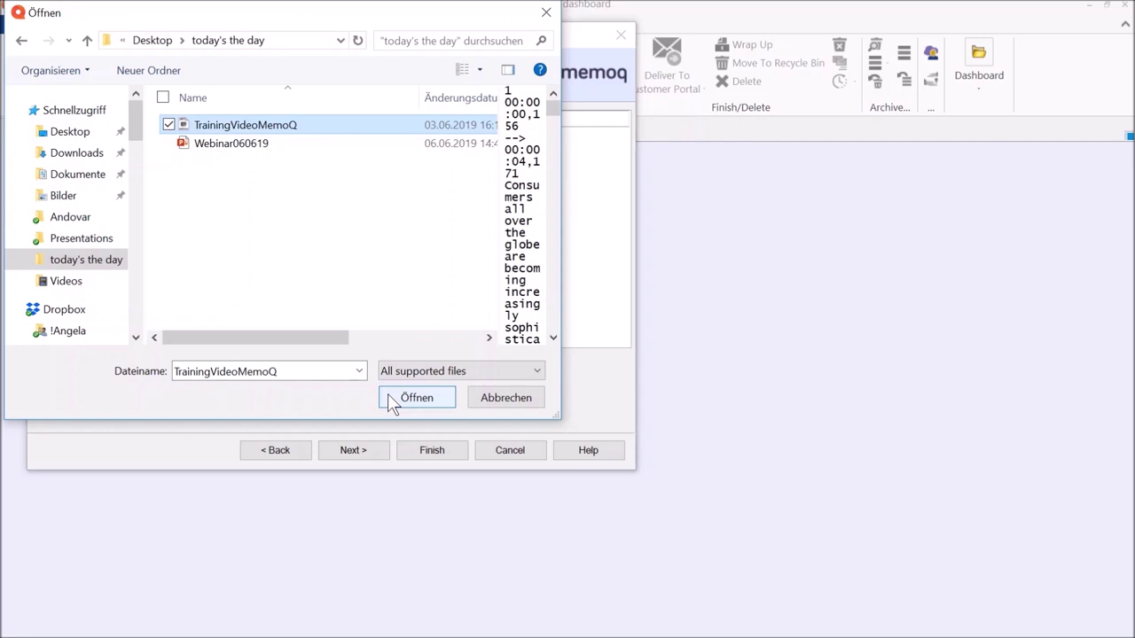
pyautogui.click(393, 400)
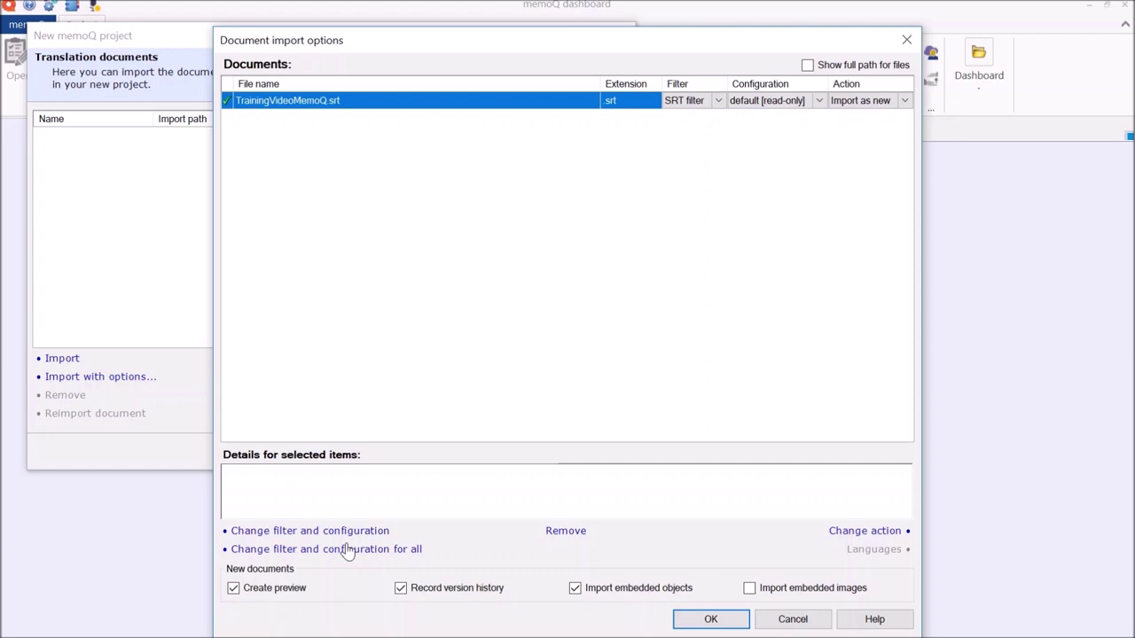
pyautogui.press('Return')
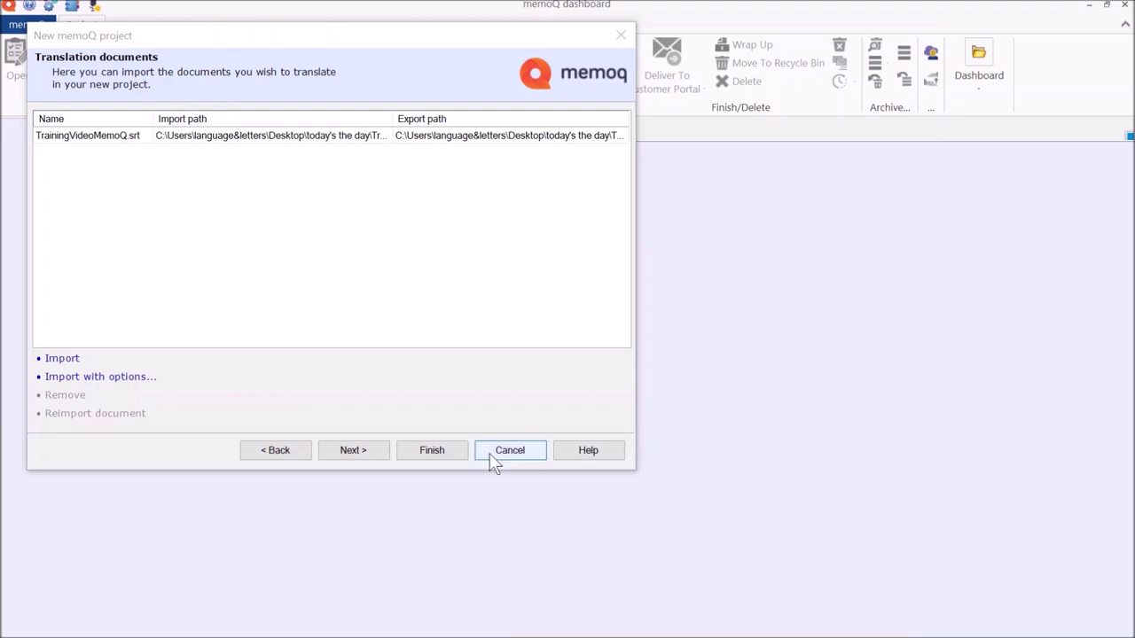
# Use the AVTesting translation memory in the new project and continue the project setup
pyautogui.press('Return')
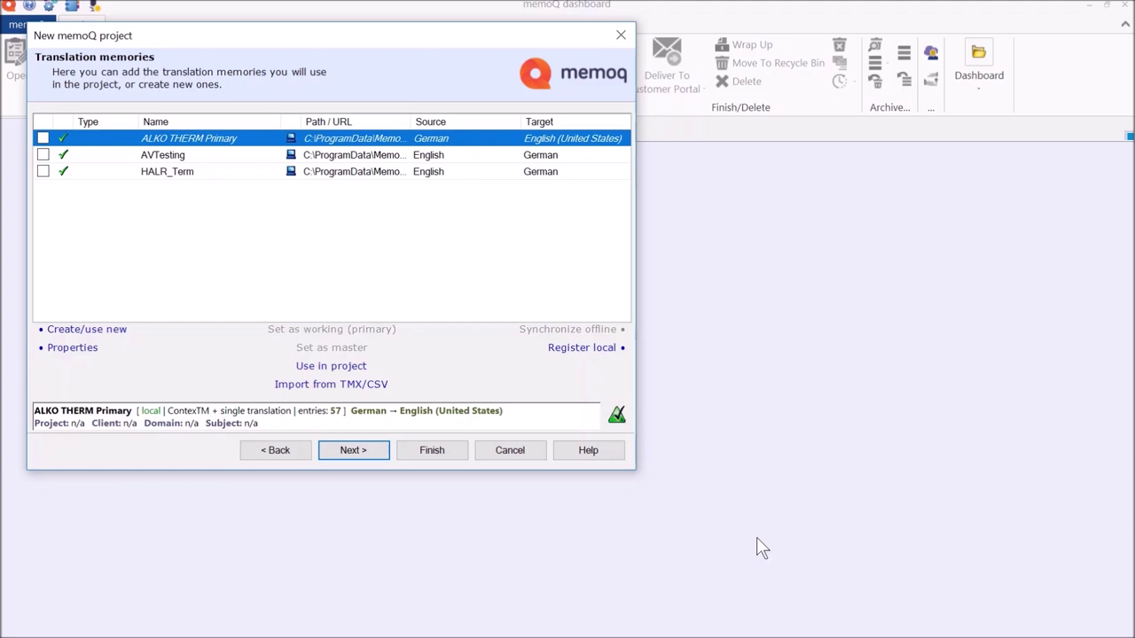
pyautogui.doubleClick(197, 152)
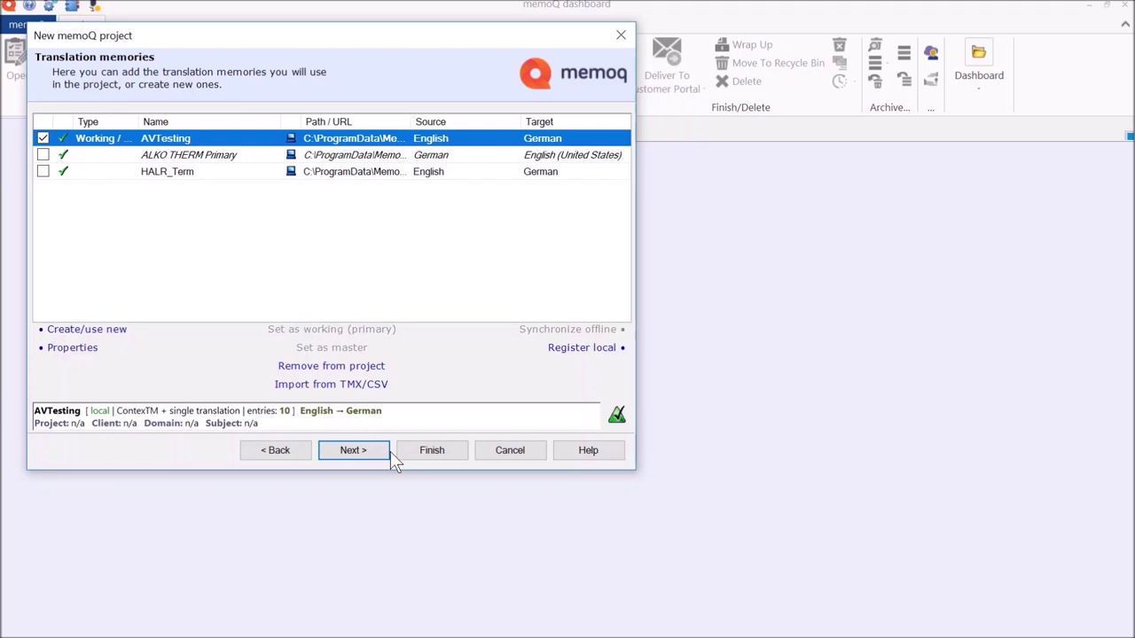
pyautogui.click(389, 451)
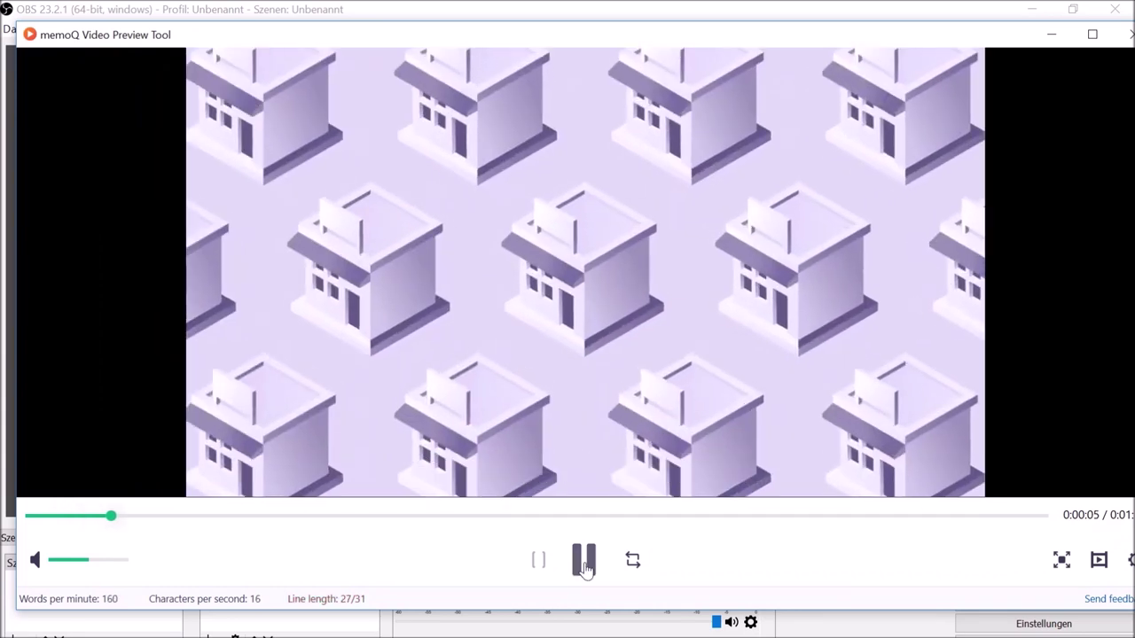
# Pause the video preview and look through the subtitle segments of TrainingVideoMemoQ.srt from first to last
pyautogui.click(583, 564)
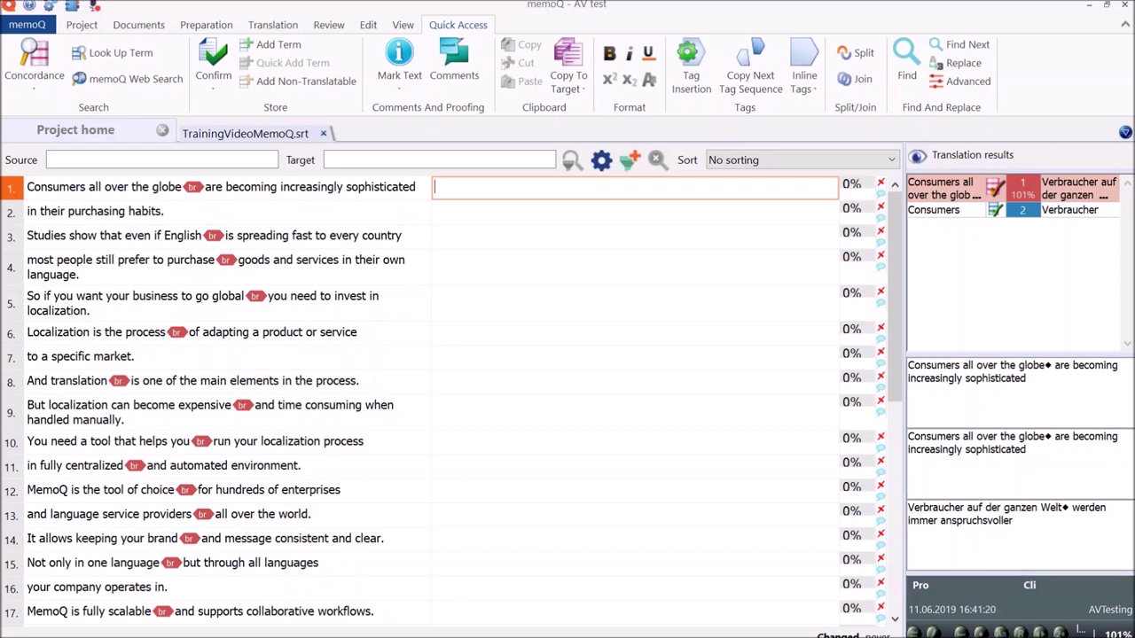
pyautogui.moveTo(685, 564)
pyautogui.hotkey('ctrl', 'End')
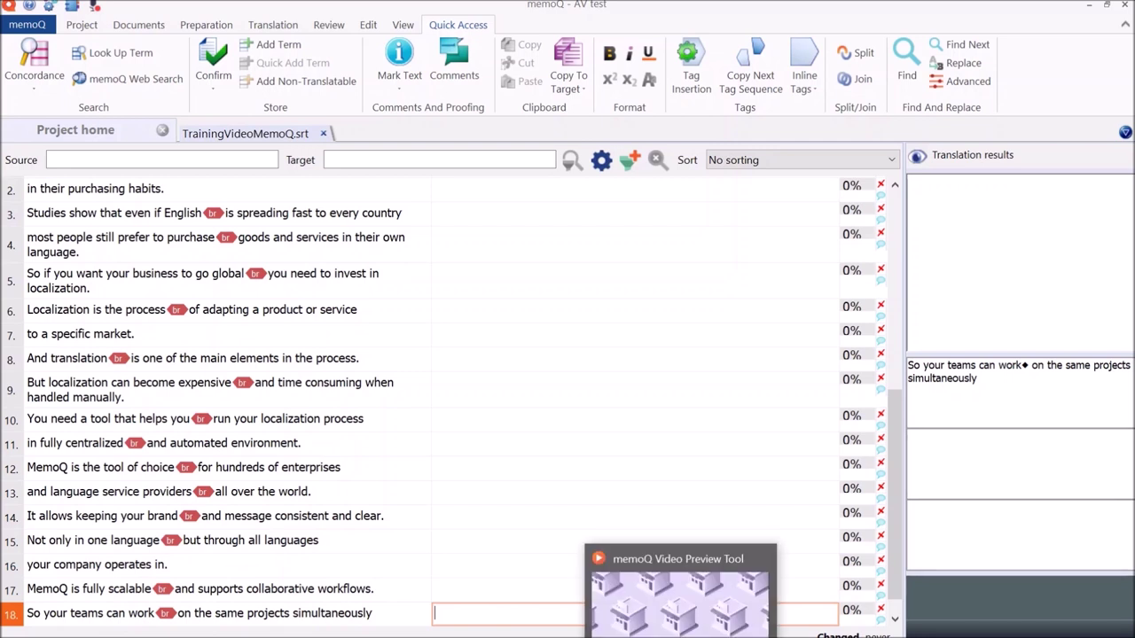
pyautogui.scroll(1, 451, 407)
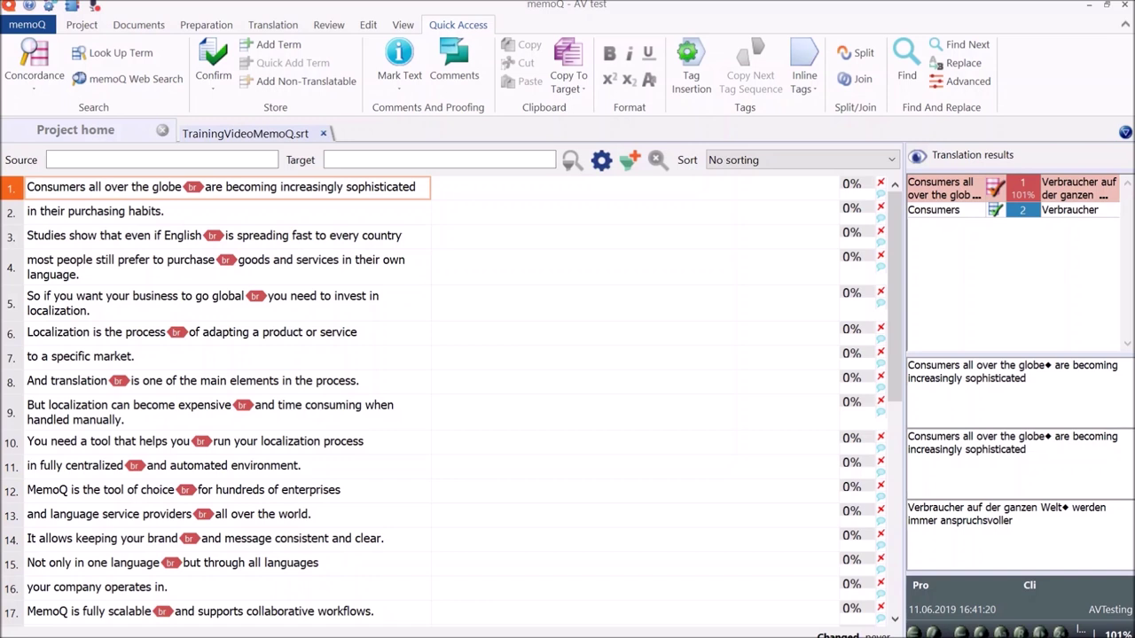
pyautogui.click(94, 211)
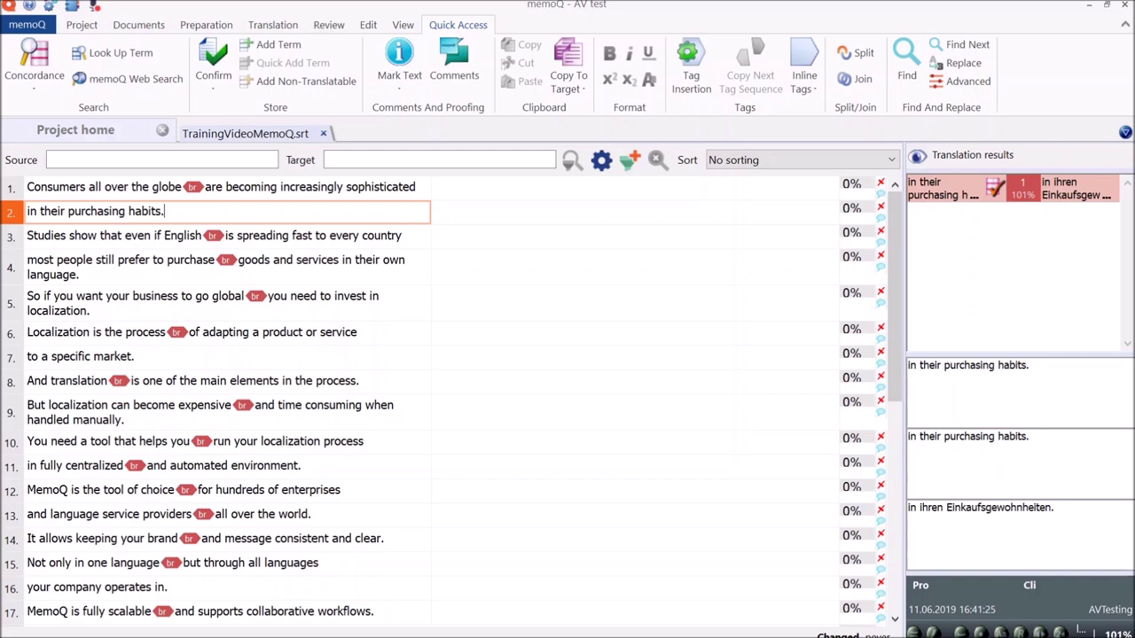
# Fill segments 1 to 4 with their German translation memory matches and confirm each one
pyautogui.click(621, 187)
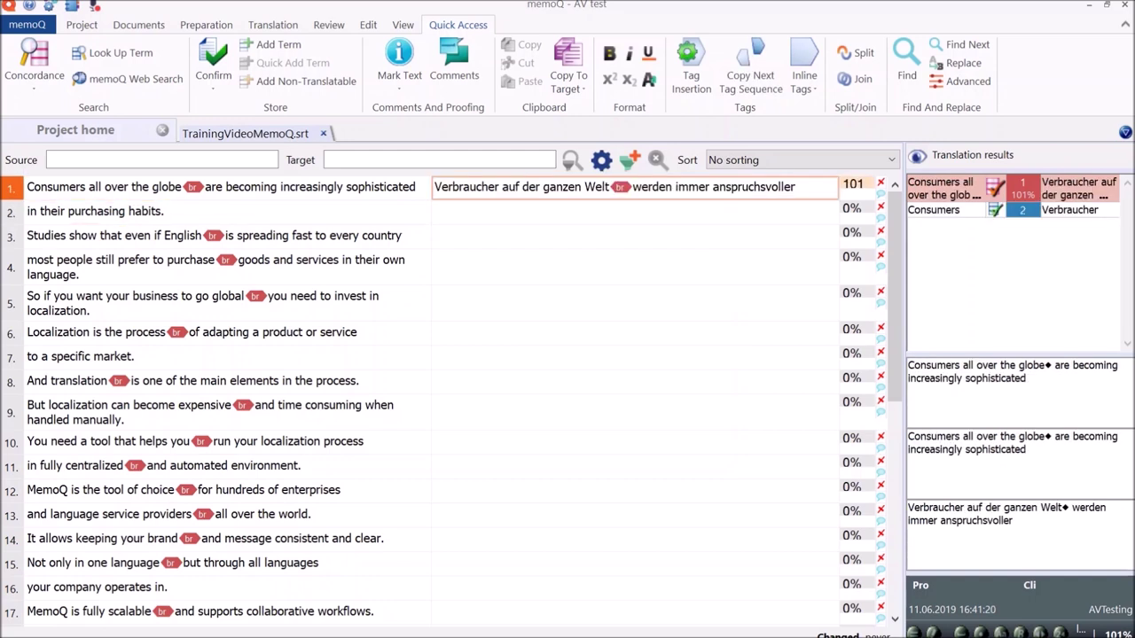
pyautogui.hotkey('ctrl', 'Return')
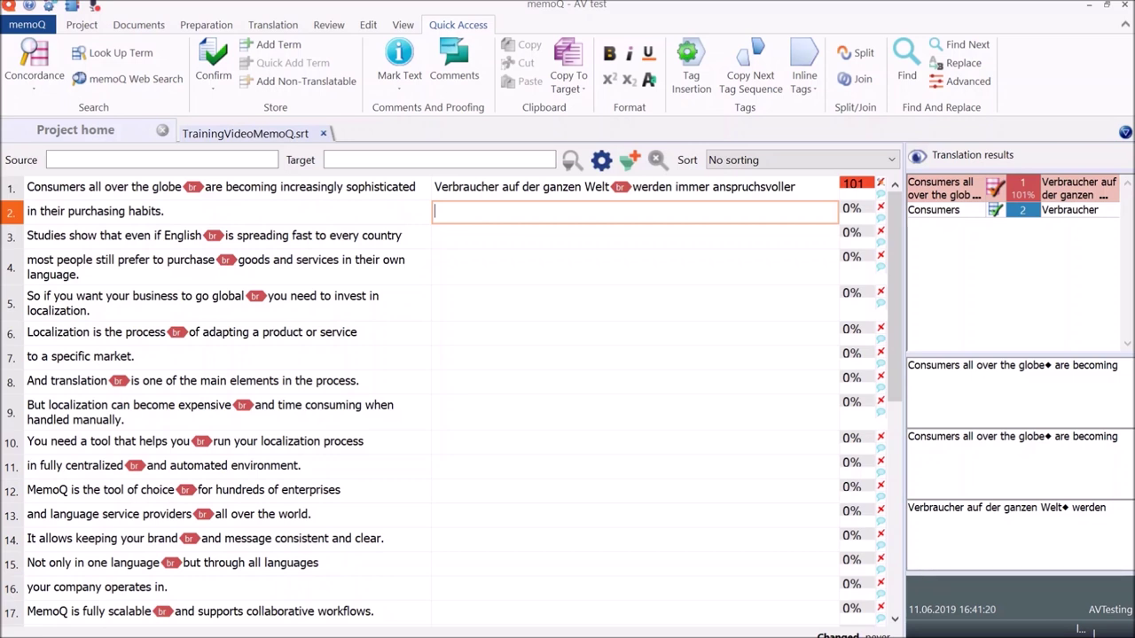
pyautogui.click(213, 68)
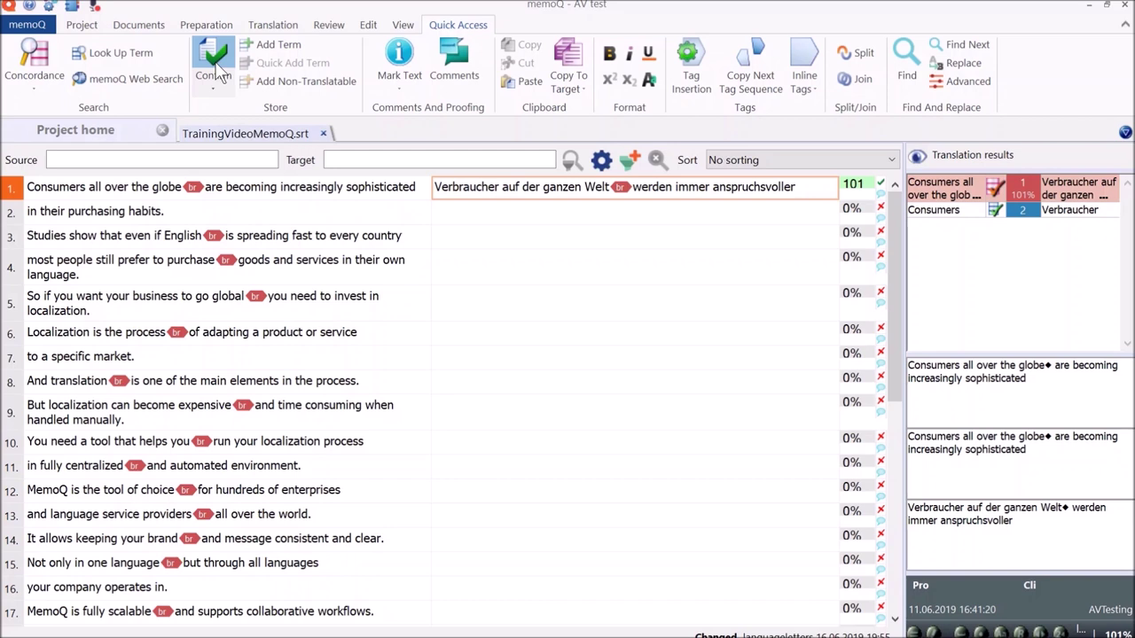
pyautogui.click(218, 71)
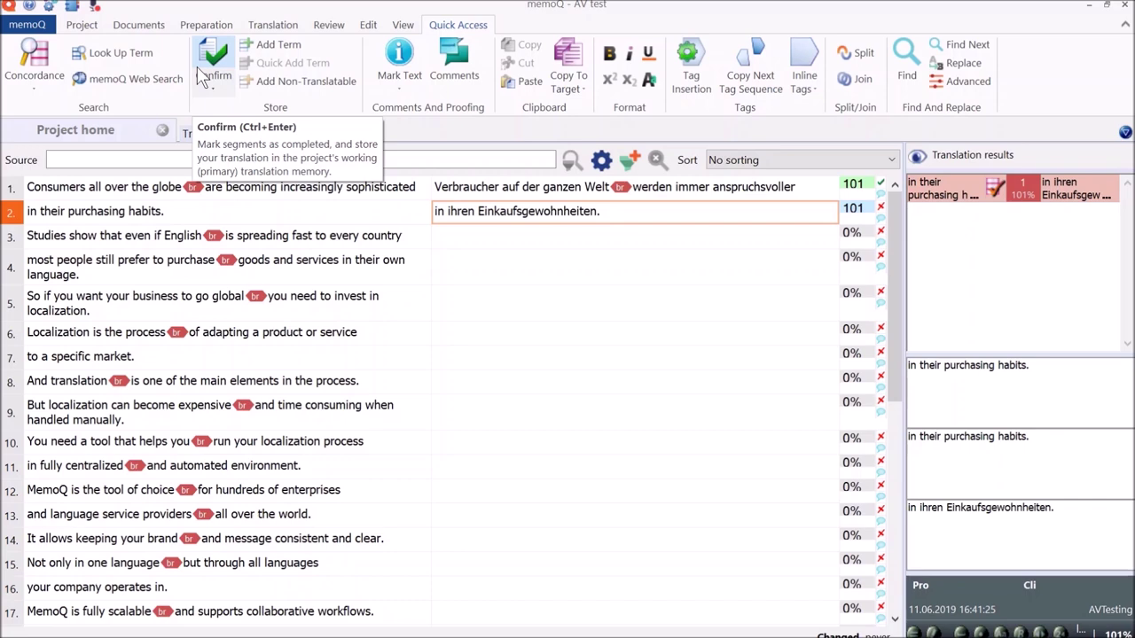
pyautogui.click(209, 71)
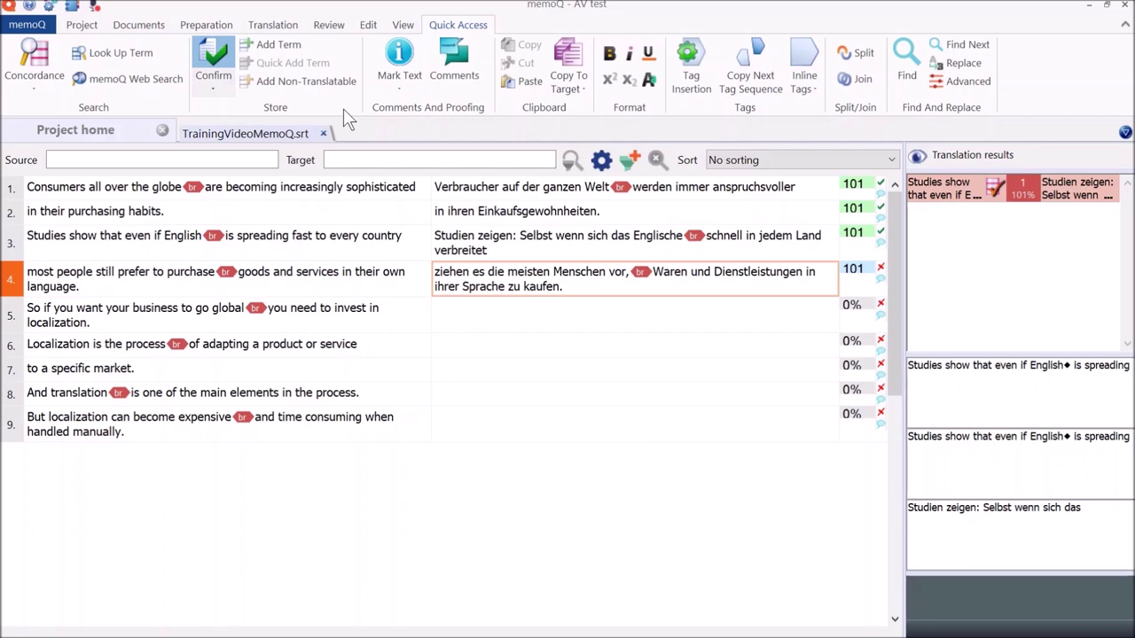
pyautogui.click(219, 59)
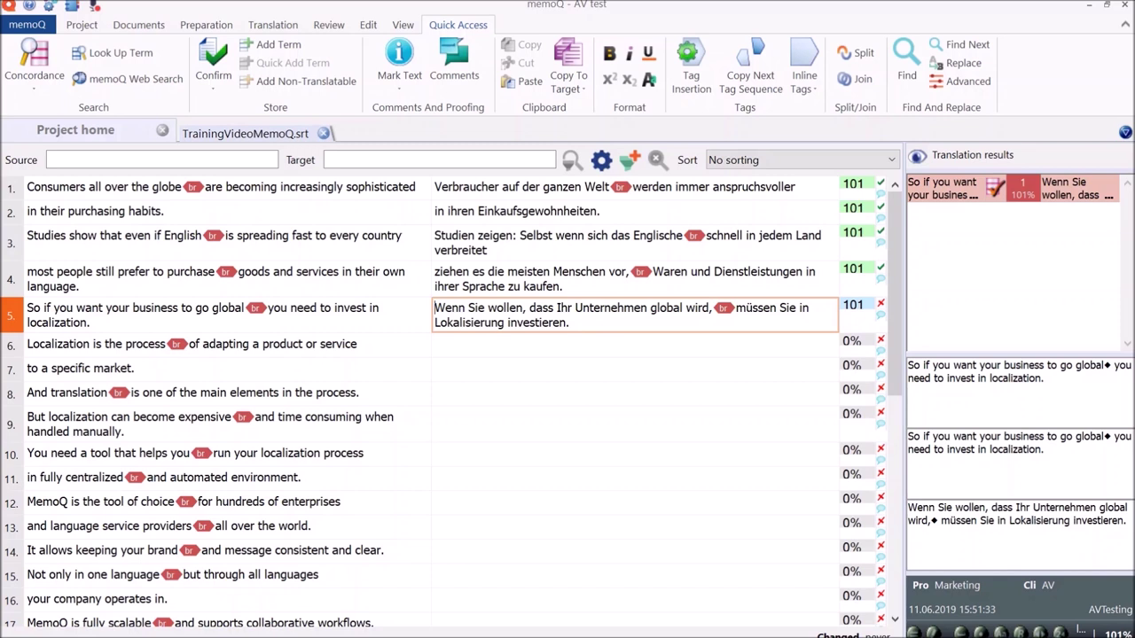
# Add "localization" with its translation "Lokalisierung" from segment 5 as a term pair
pyautogui.doubleClick(57, 323)
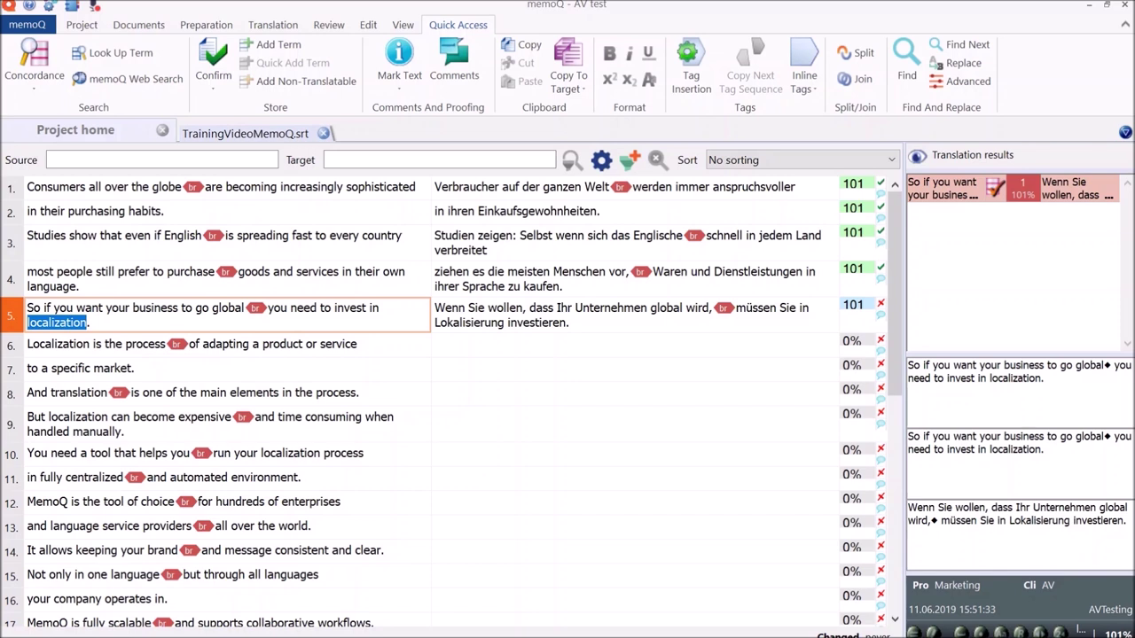
pyautogui.doubleClick(469, 322)
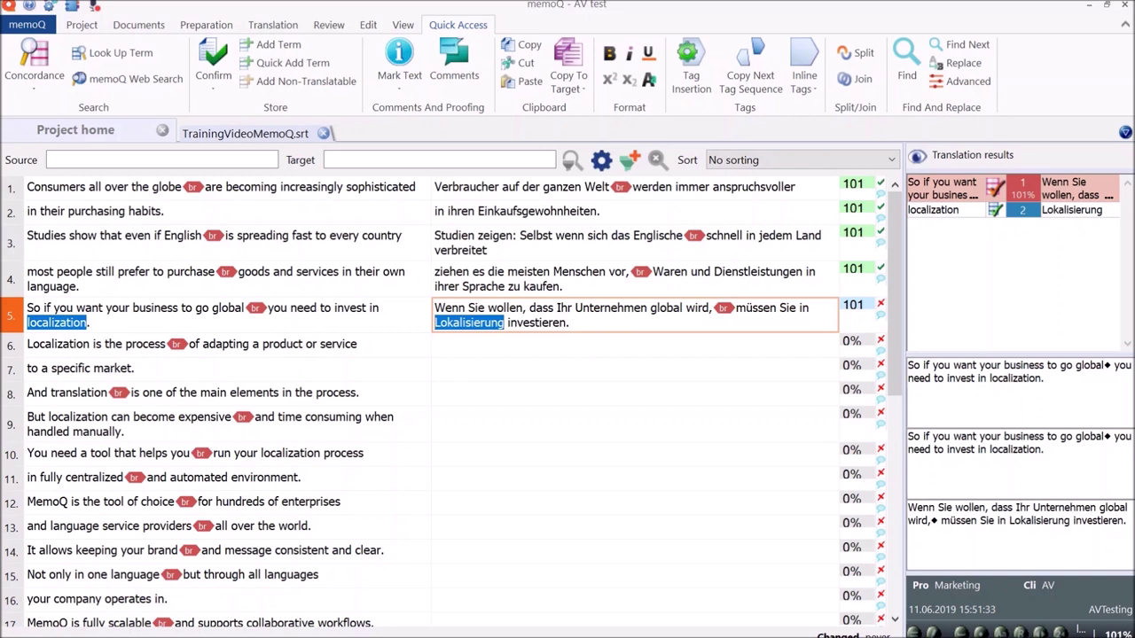
pyautogui.click(514, 323)
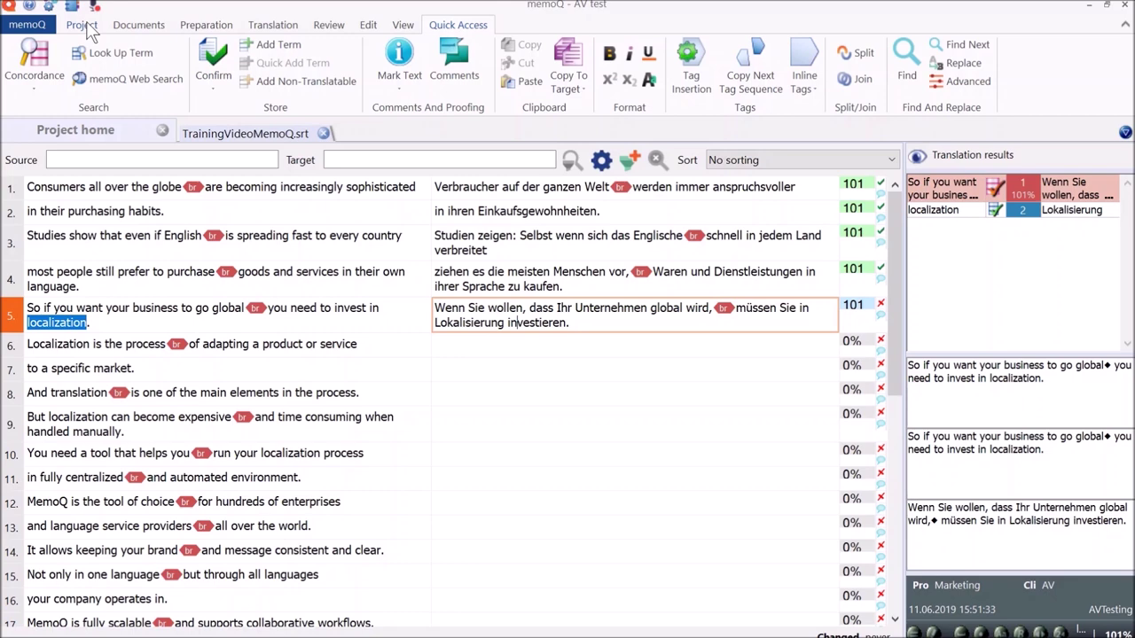
pyautogui.click(200, 25)
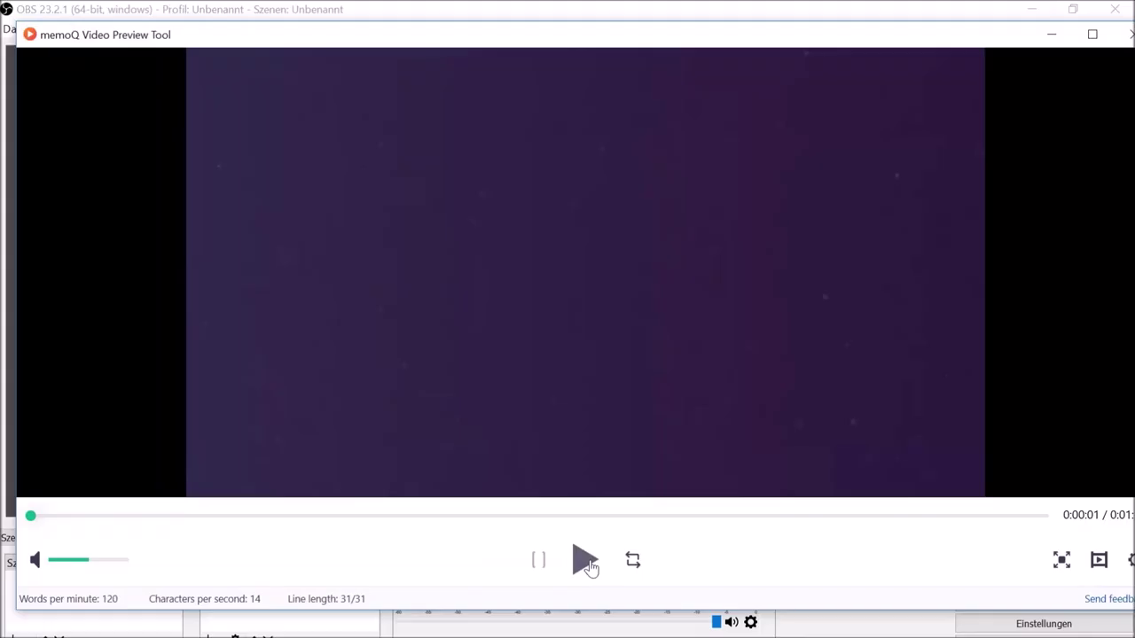
# Play the video preview with the German subtitles and check their words per minute, characters per second and line length
pyautogui.click(585, 560)
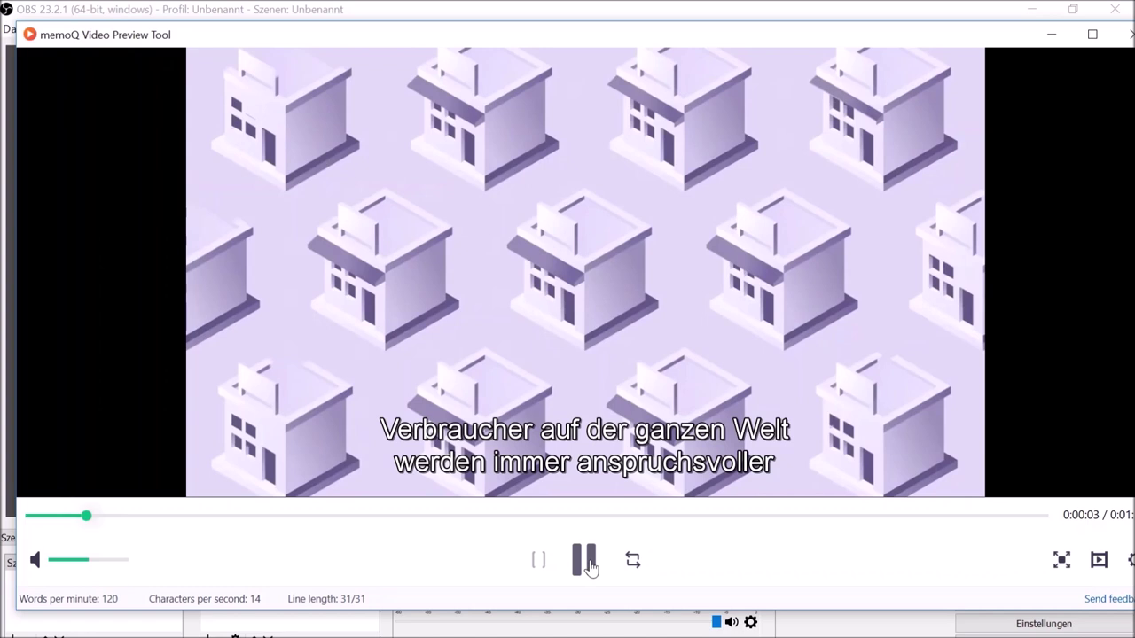
pyautogui.click(590, 566)
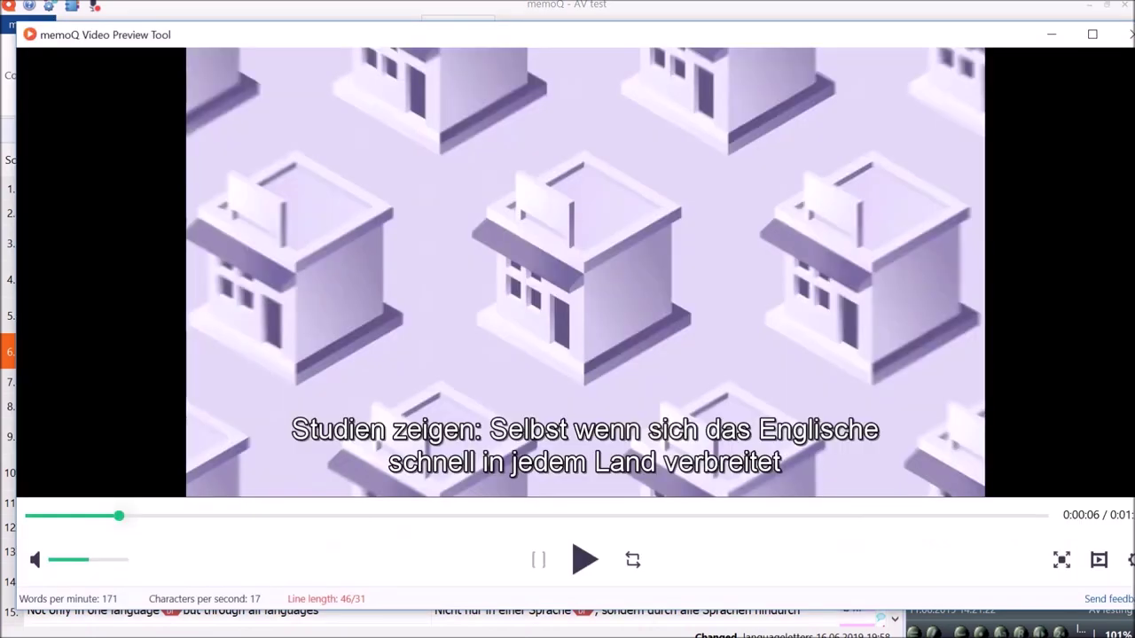
pyautogui.click(1047, 36)
pyautogui.click(82, 518)
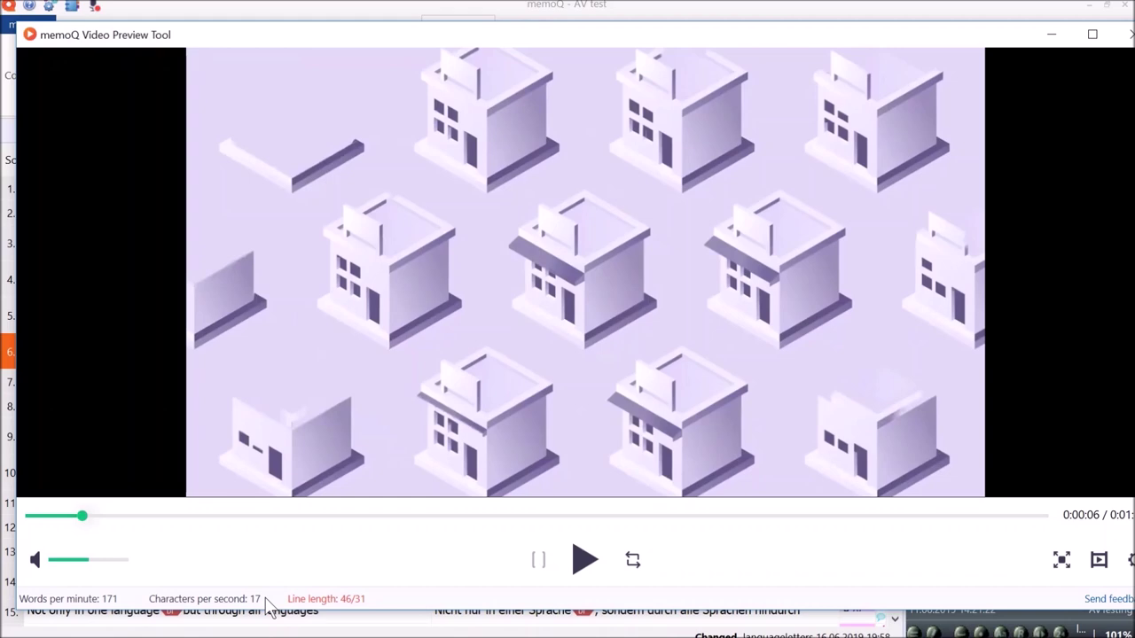
pyautogui.click(1050, 37)
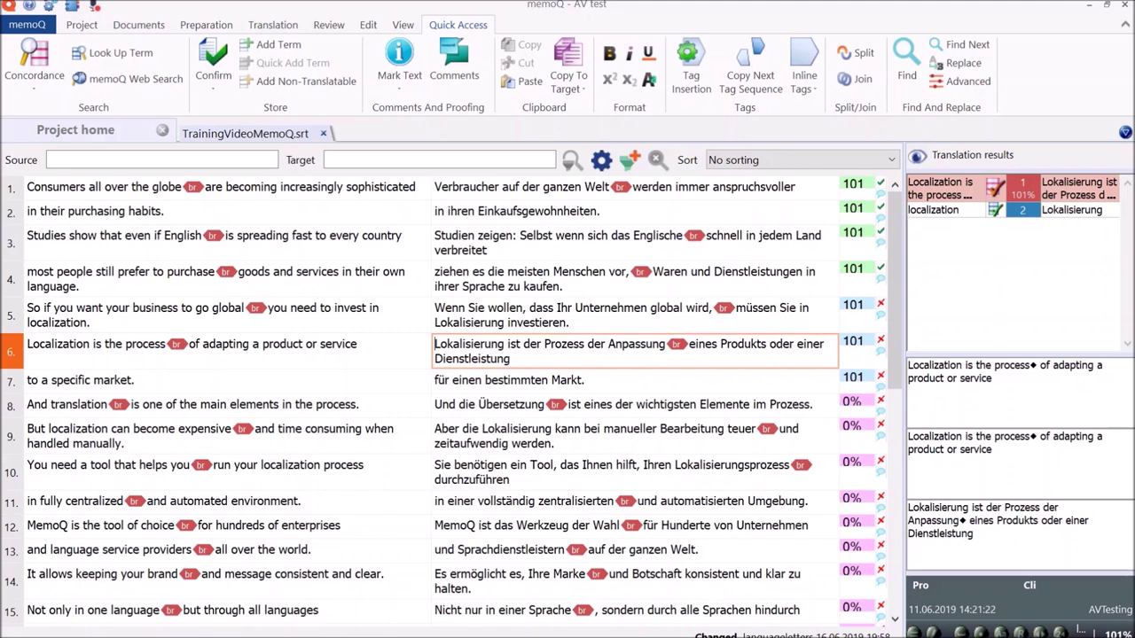
# Return to the project's list of translation documents
pyautogui.click(62, 136)
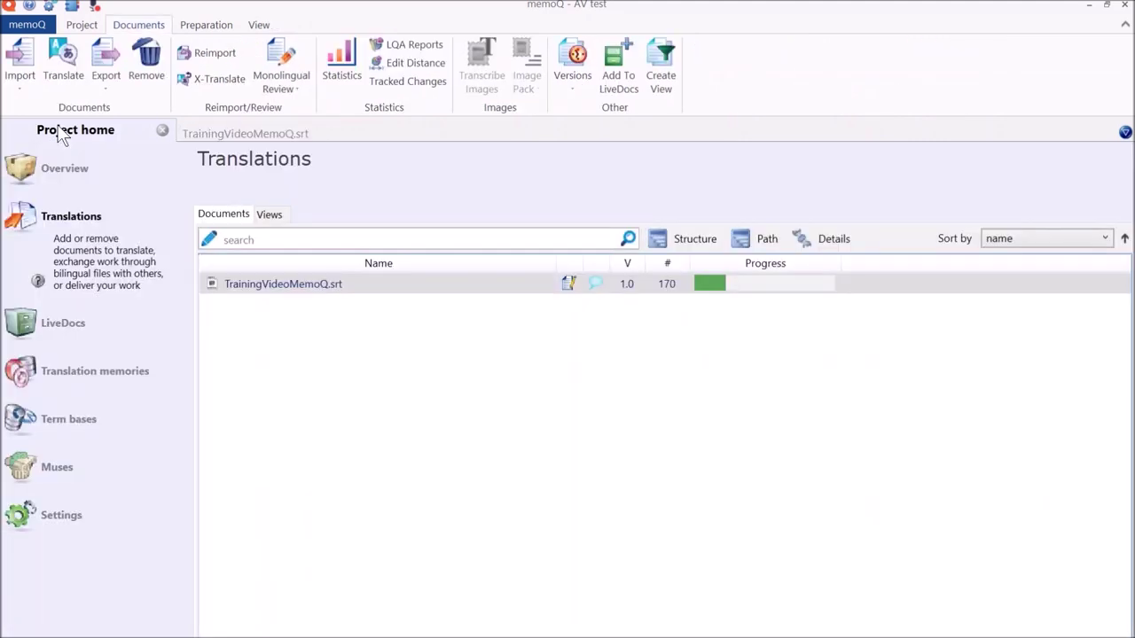